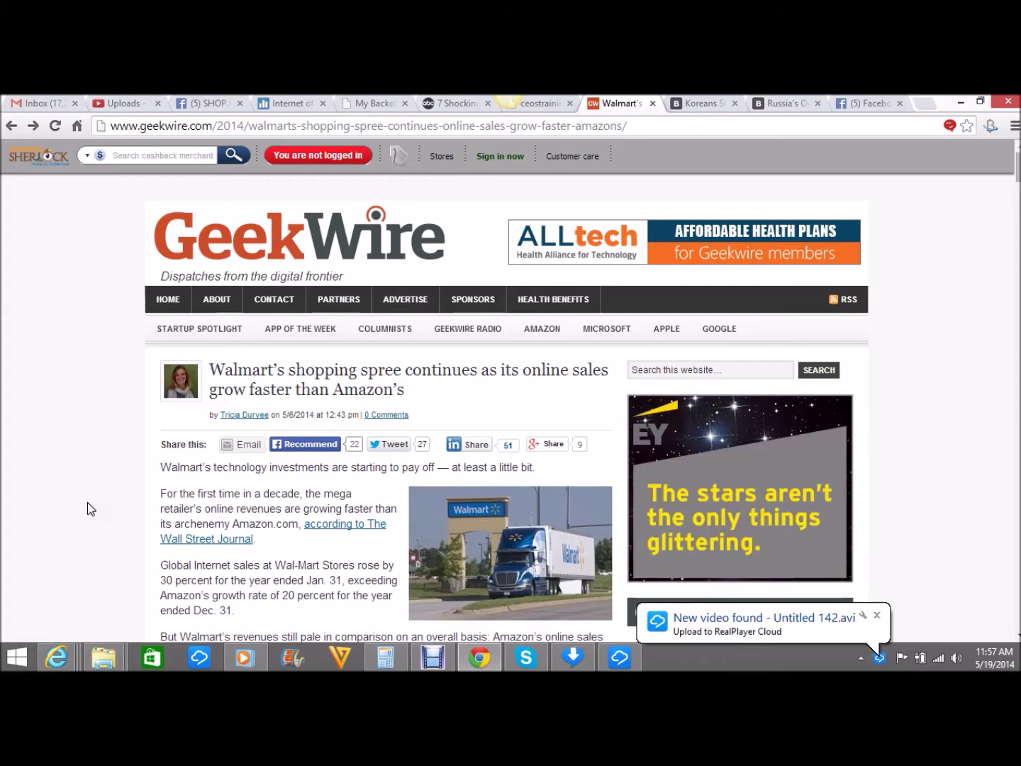
pyautogui.scroll(-1, 86, 502)
pyautogui.scroll(-1, 88, 501)
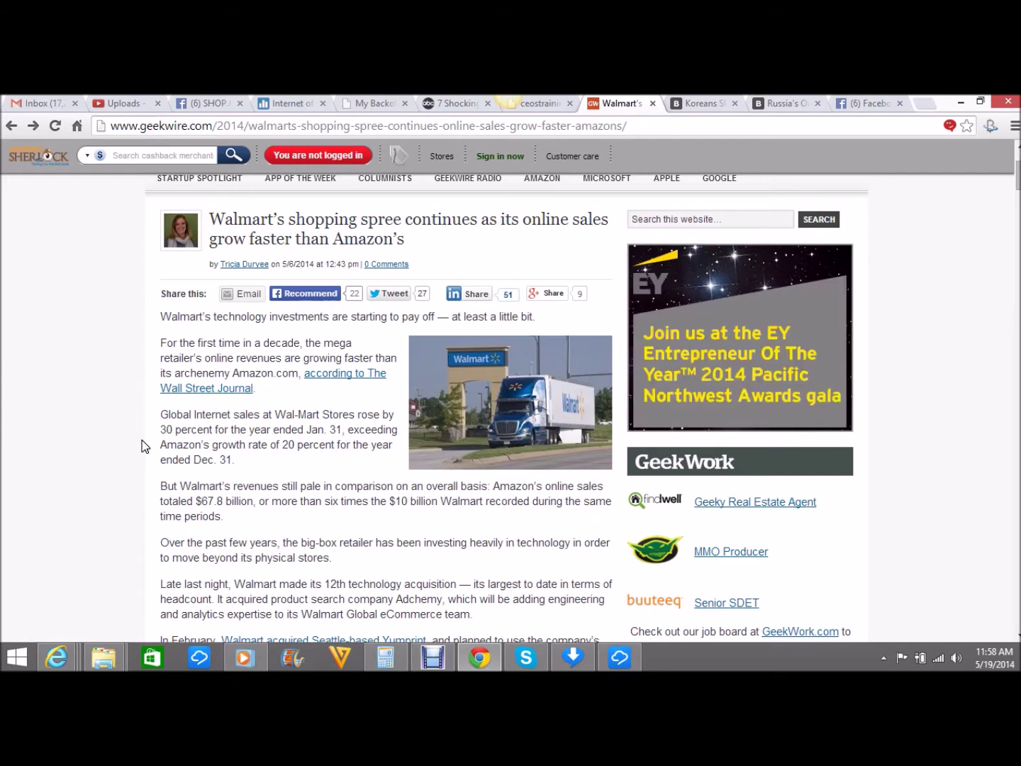
pyautogui.scroll(-1, 142, 440)
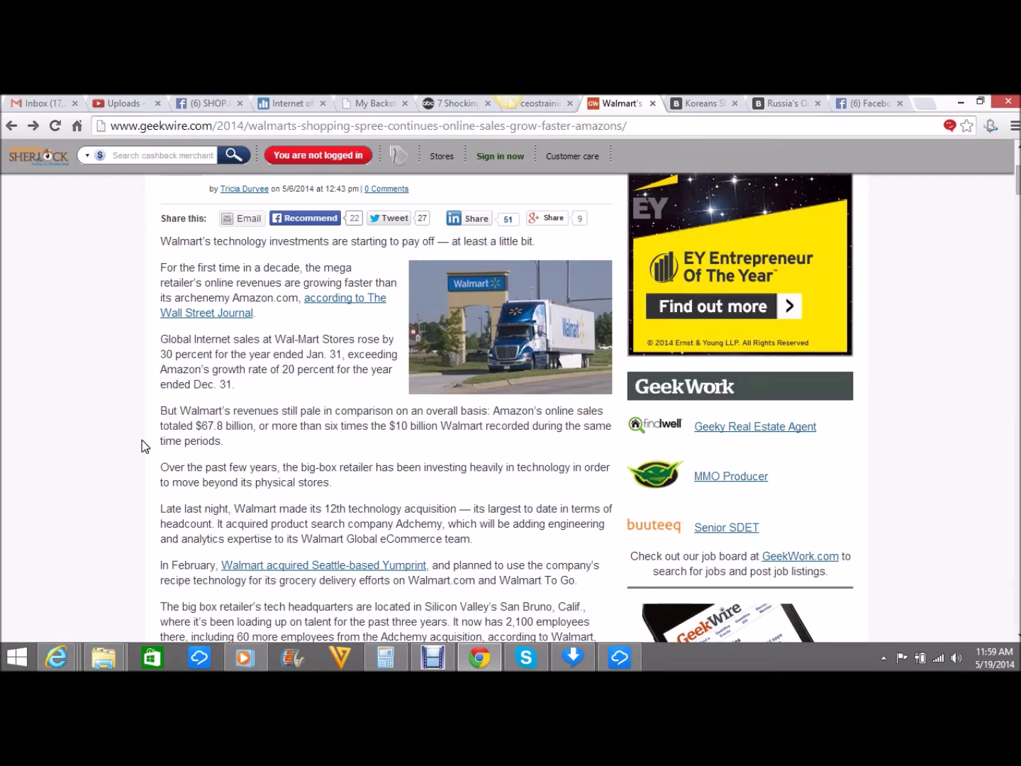
pyautogui.scroll(-2, 142, 440)
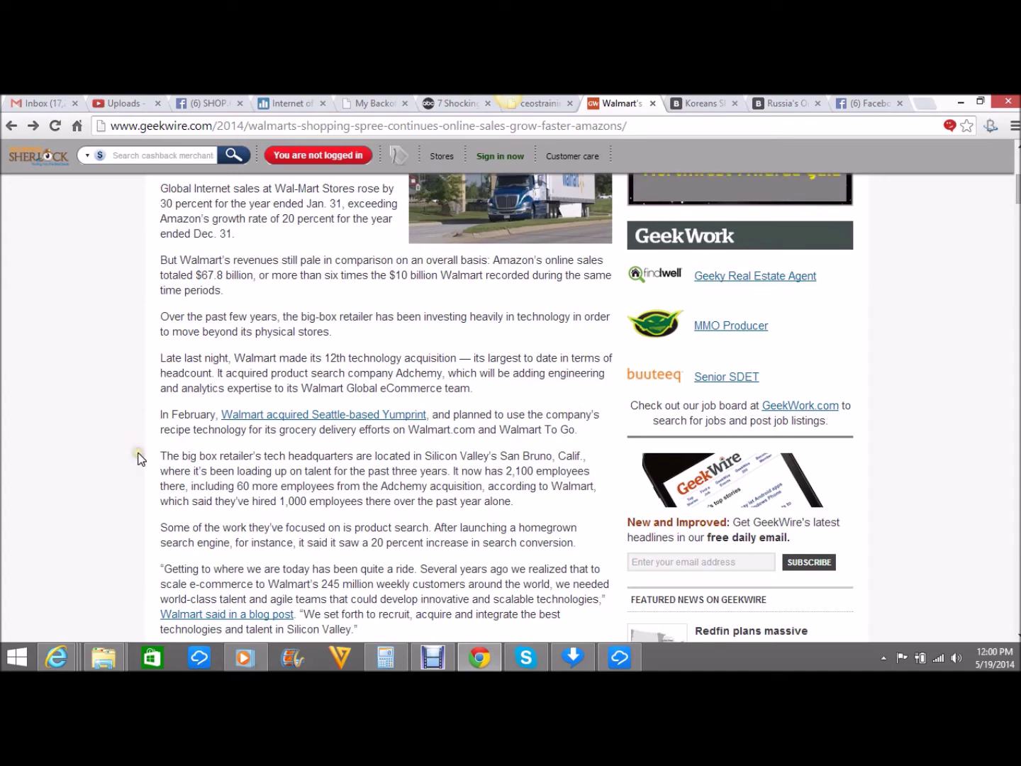
pyautogui.scroll(-2, 138, 451)
pyautogui.scroll(-2, 138, 454)
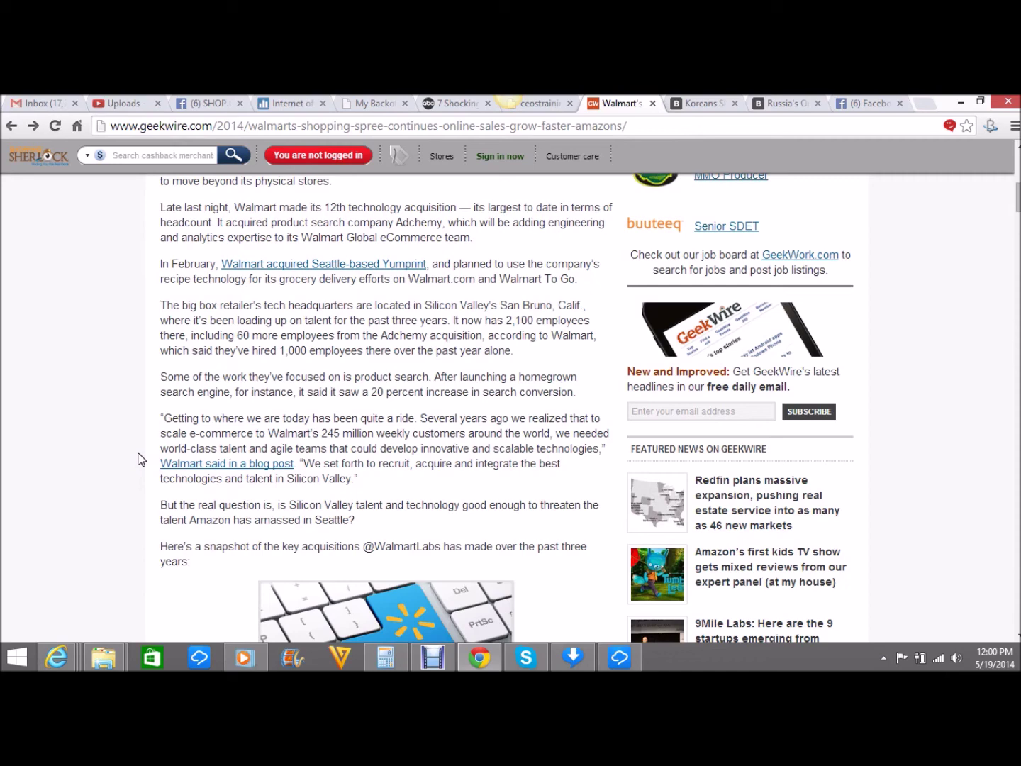
pyautogui.scroll(5, 154, 404)
pyautogui.scroll(5, 154, 405)
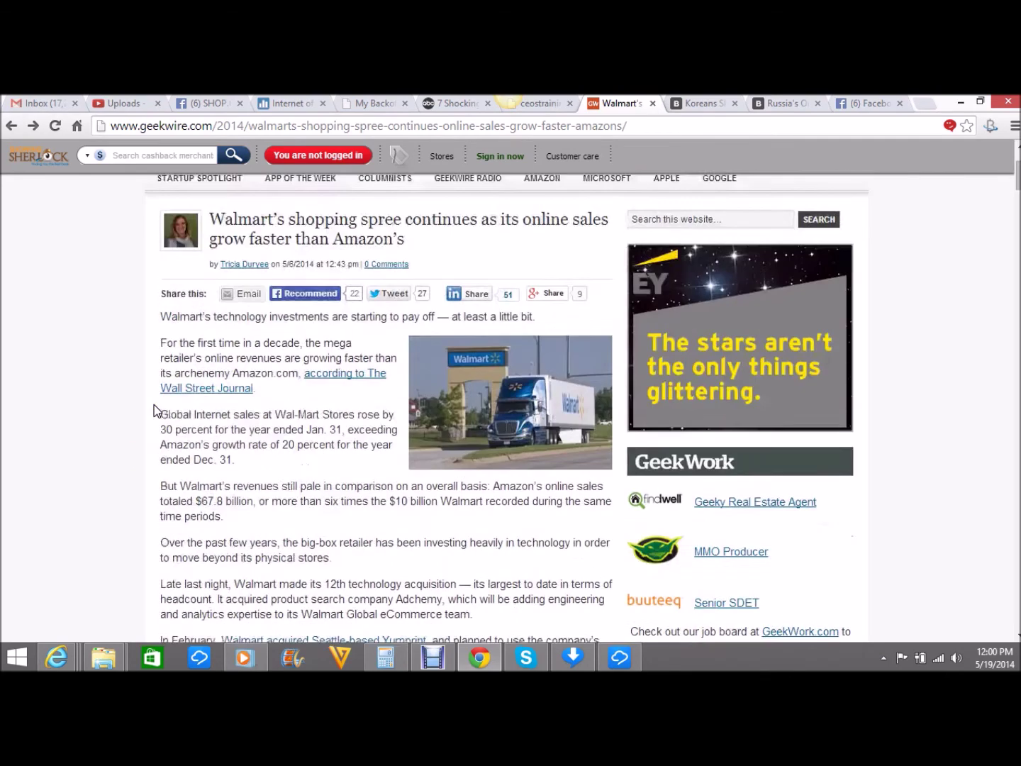
pyautogui.scroll(5, 154, 404)
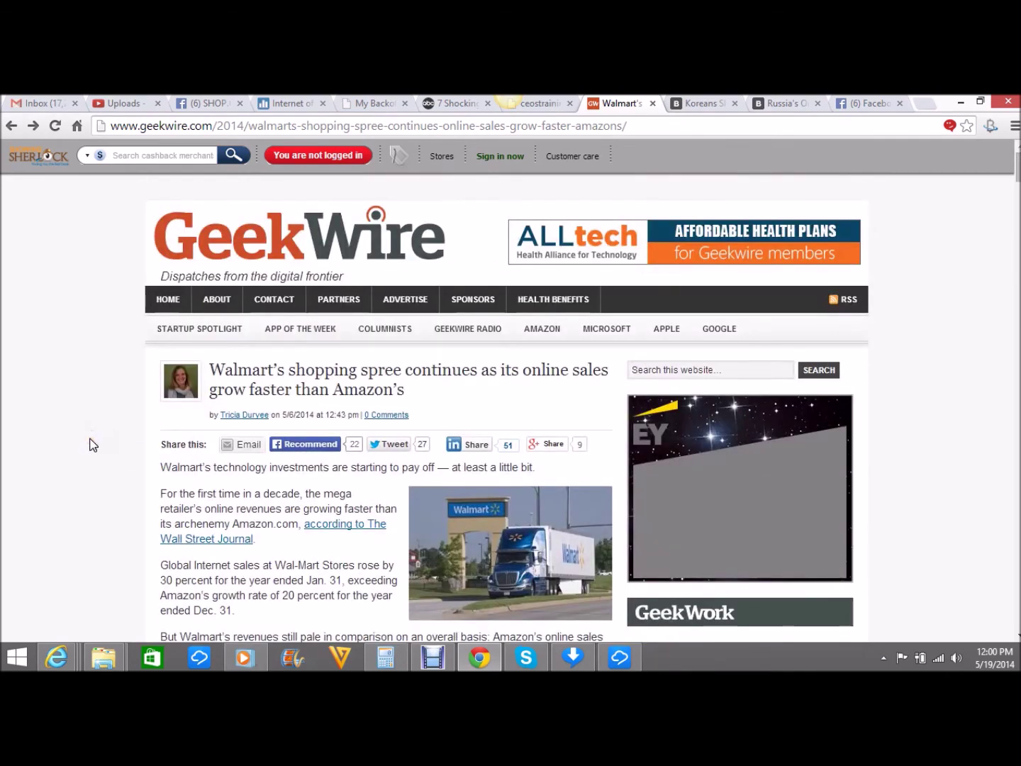